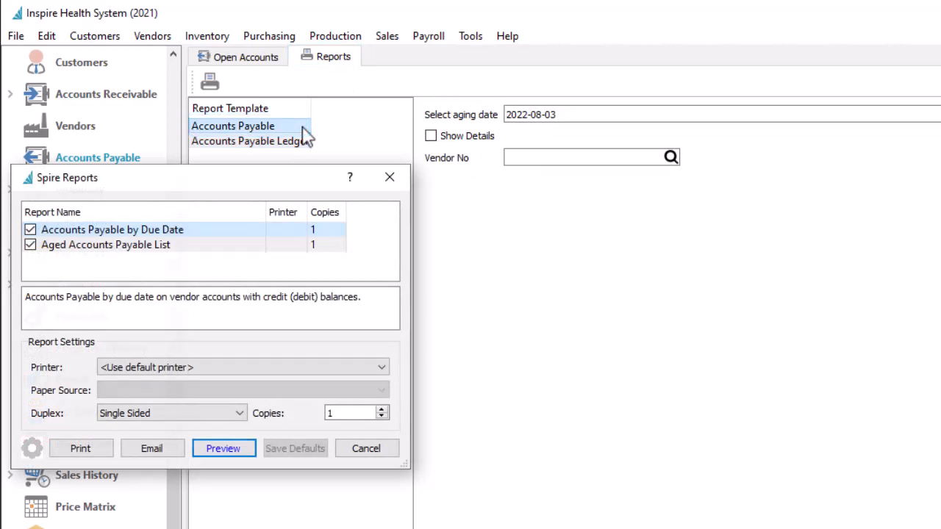
Check which reports the Accounts Payable Ledger template offers, and return to the list of open vendor accounts.
left_click(305, 140)
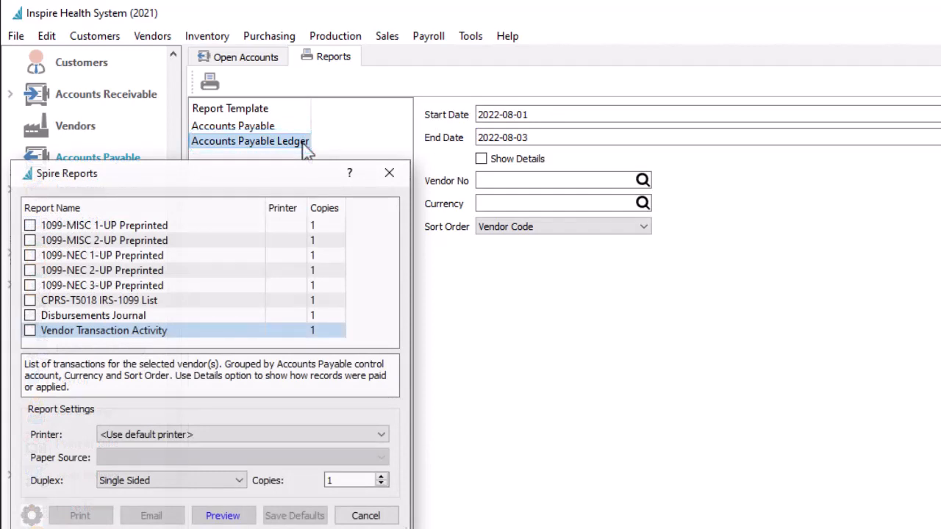
key("Escape")
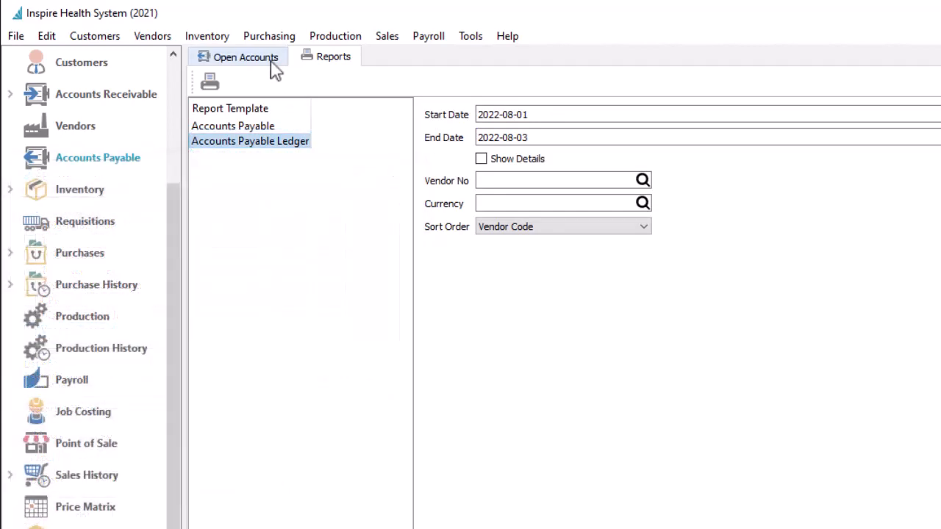
left_click(272, 66)
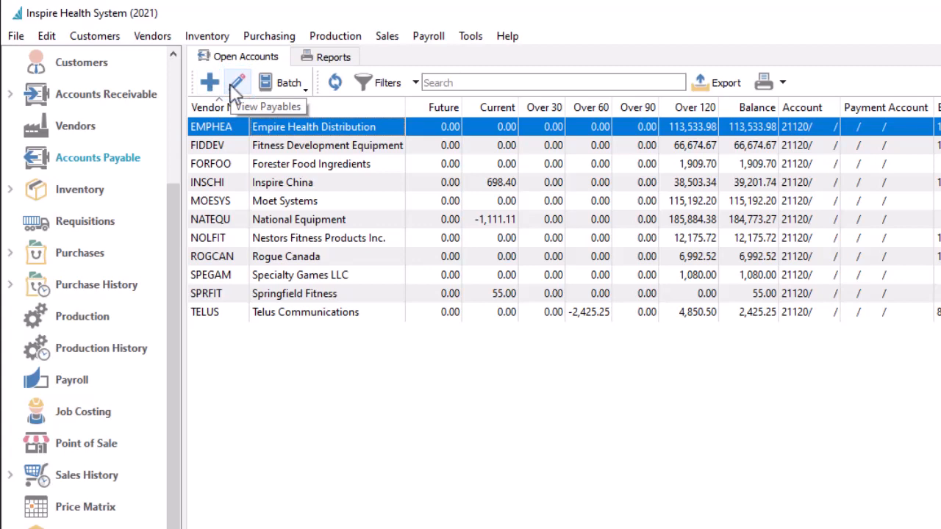
Open the Rogue Canada payables account, view its communications, and return to its open items.
left_click(289, 88)
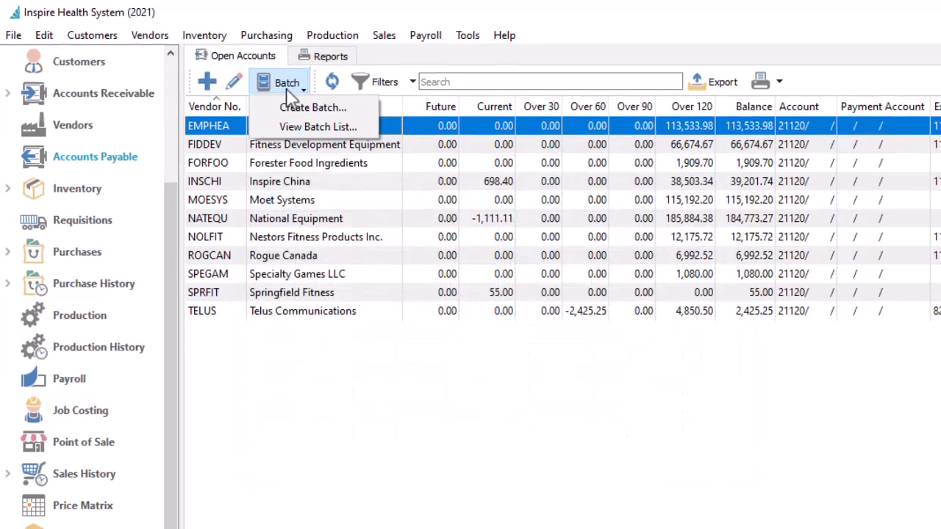
left_click(289, 91)
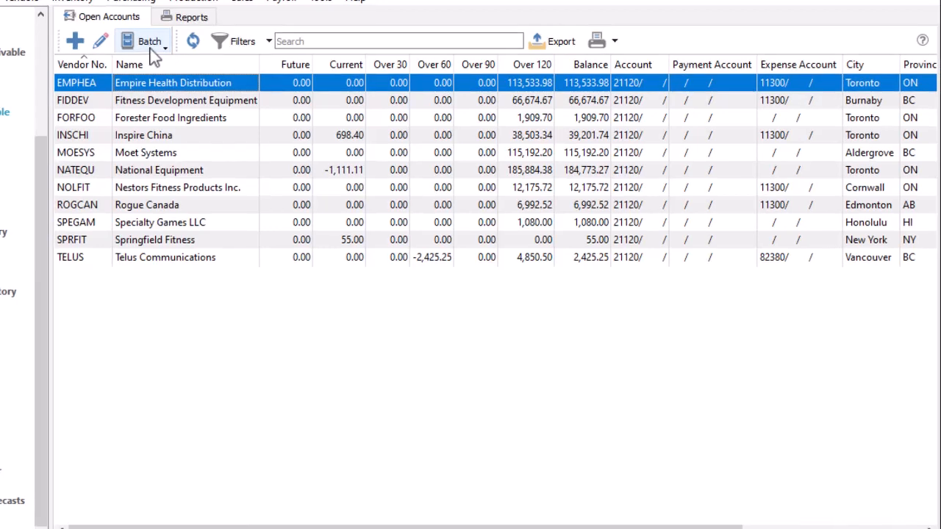
double_click(178, 204)
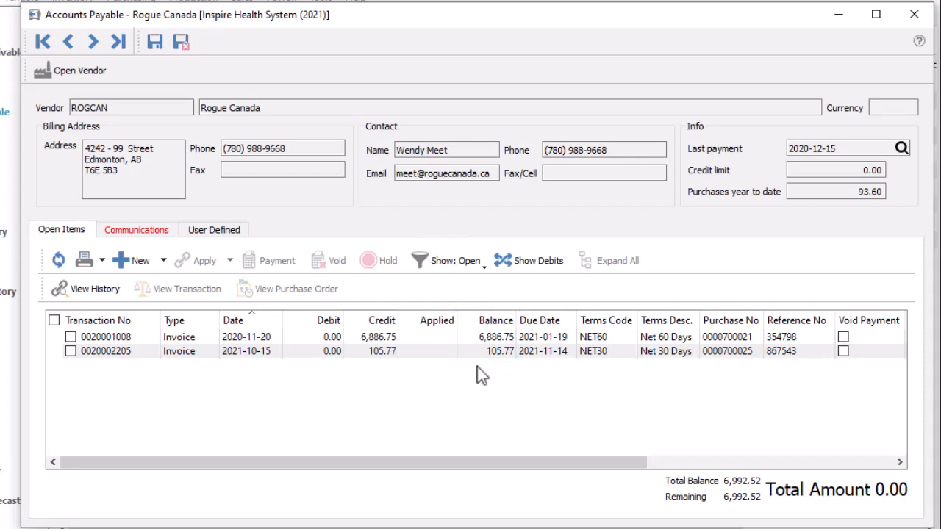
left_click(147, 241)
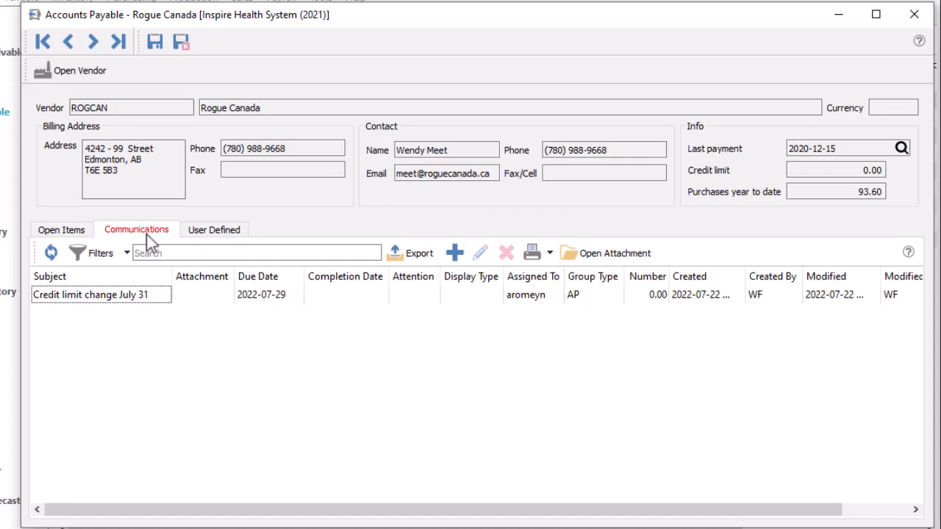
left_click(184, 236)
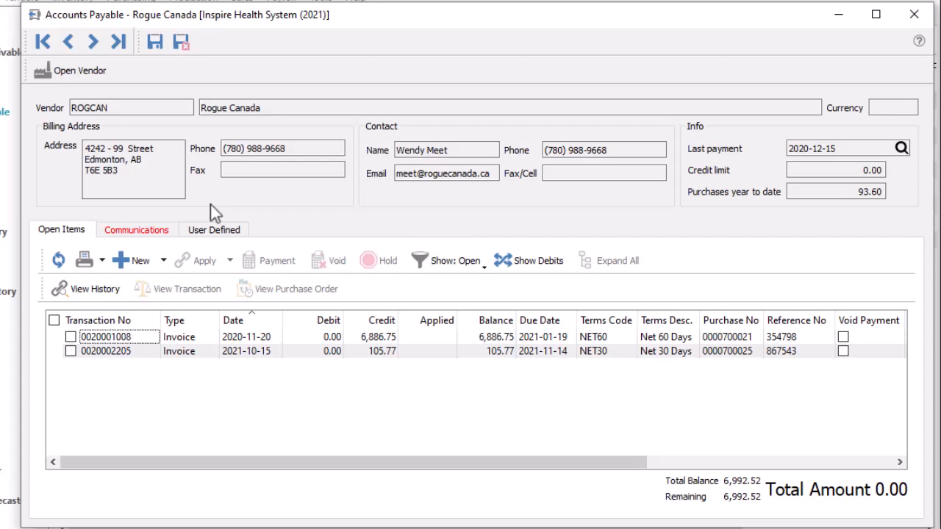
Start a new payable entry for Rogue Canada with the type Invoice.
left_click(163, 260)
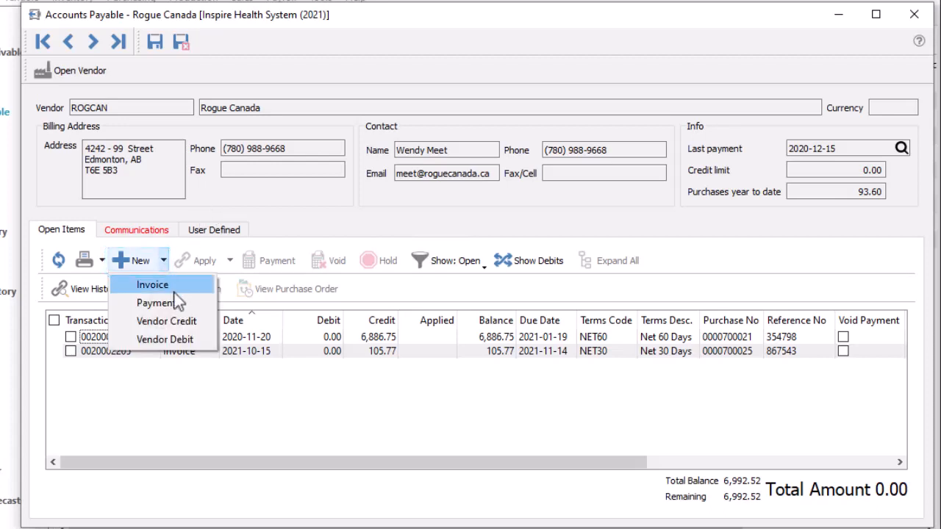
left_click(176, 302)
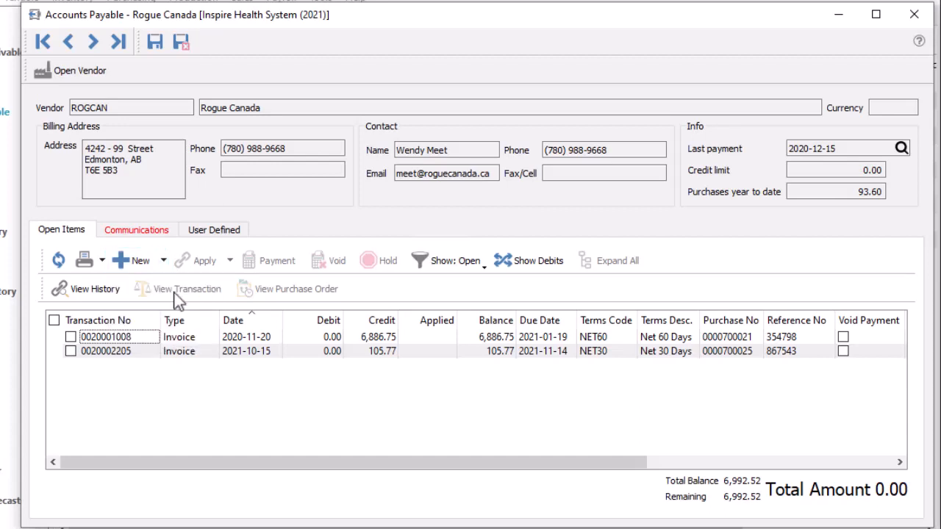
left_click(136, 262)
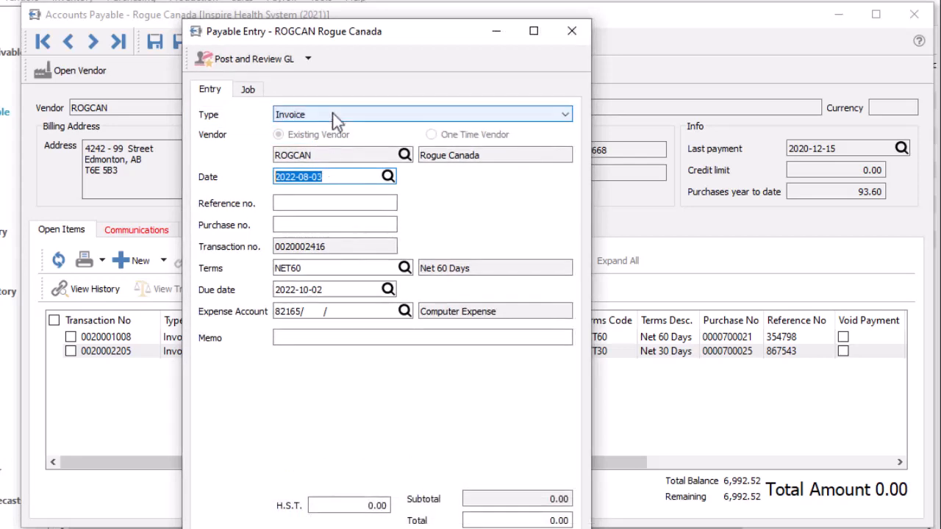
left_click(332, 116)
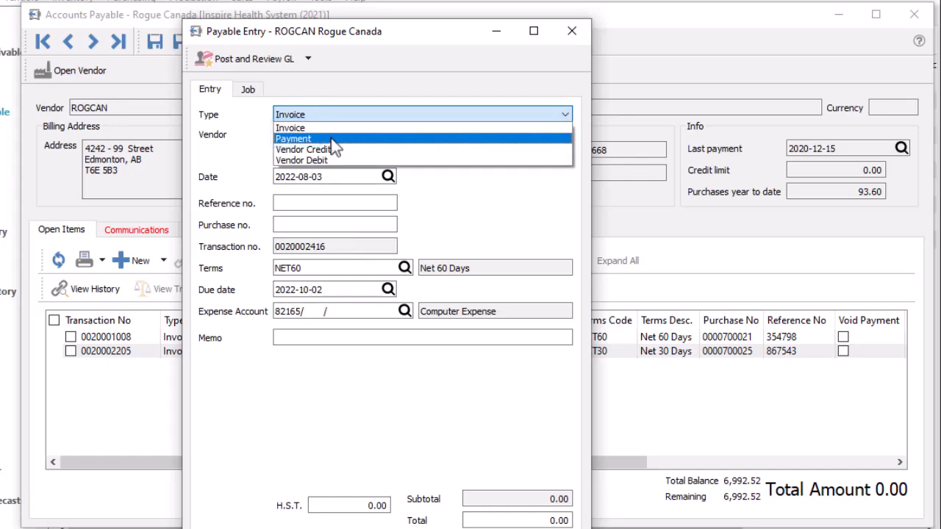
left_click(330, 127)
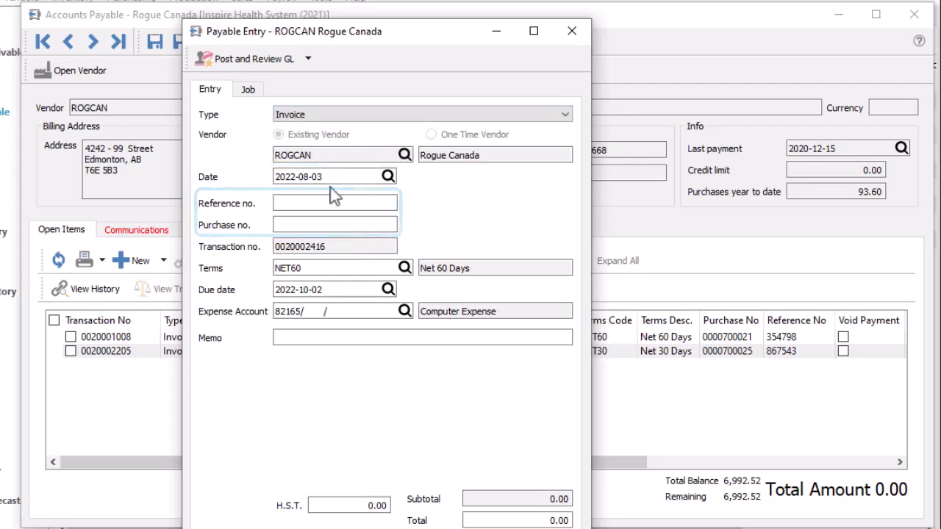
Set the new invoice's payment terms to 2%10NET30.
left_click(405, 273)
left_click(405, 270)
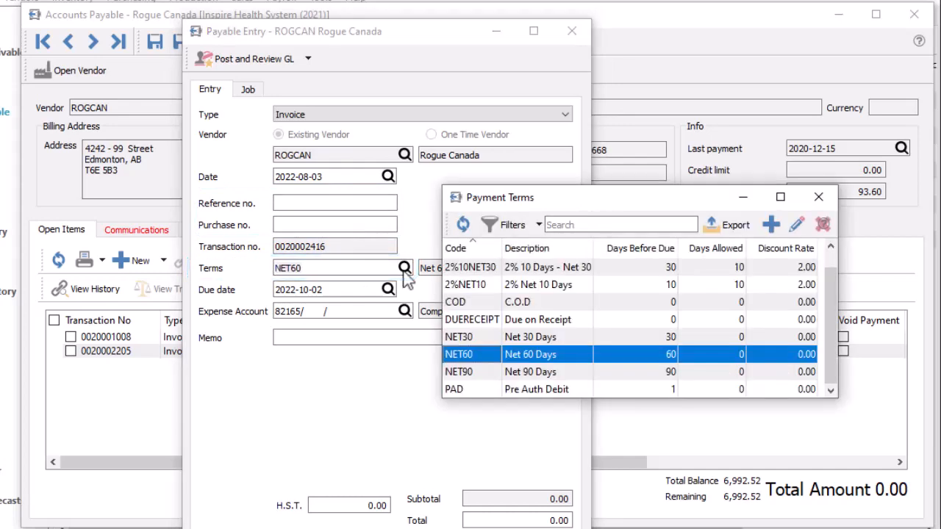
double_click(467, 269)
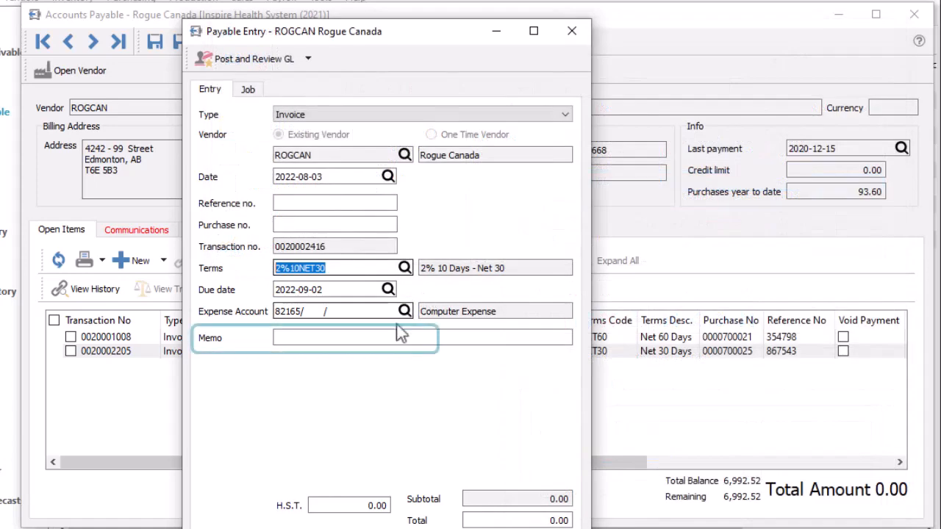
Leave the invoice memo blank, enter a total of 226, and have the H.S.T. calculated from it.
left_click(393, 337)
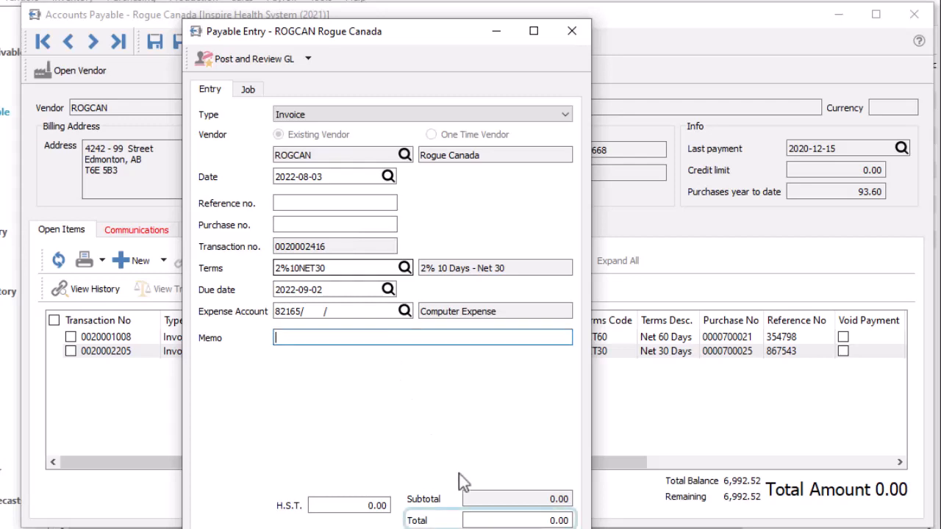
left_click(488, 517)
type("226")
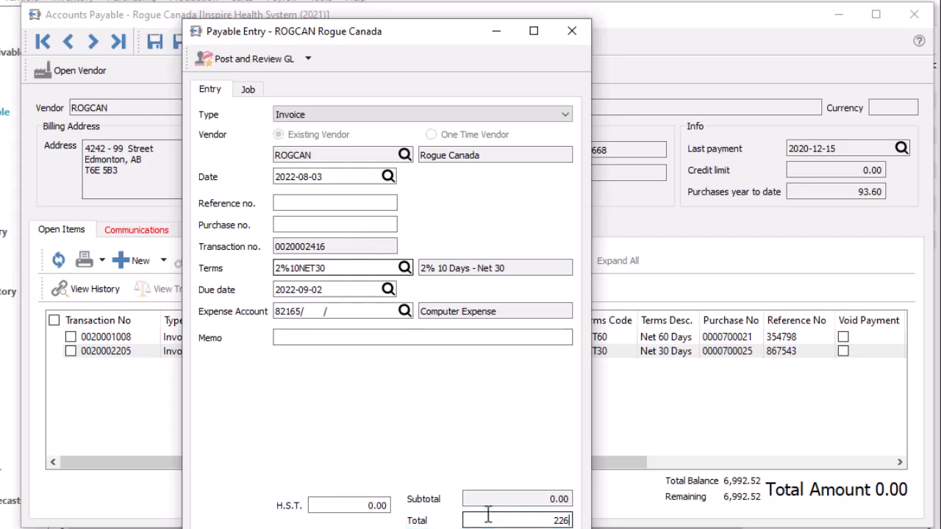
key("Tab")
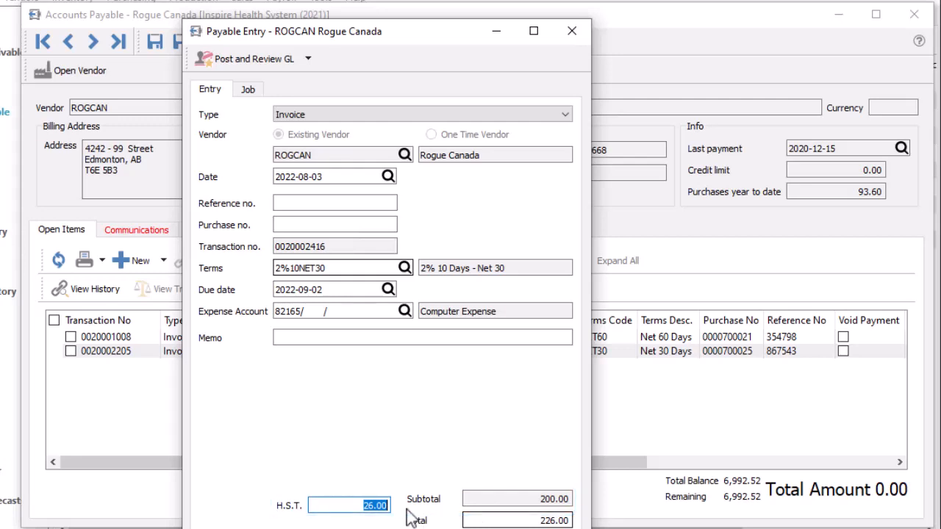
left_click(361, 506)
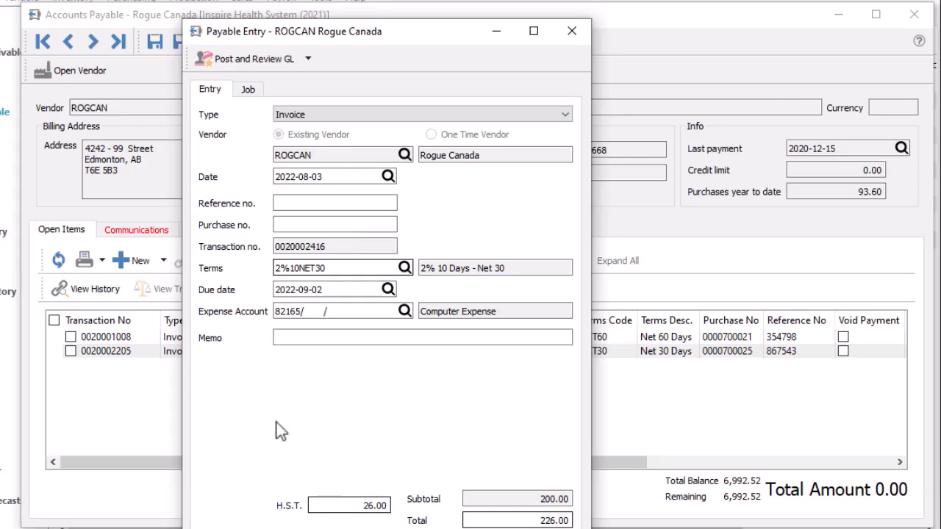
Check the invoice's job allocations and post the invoice with a GL review.
left_click(248, 89)
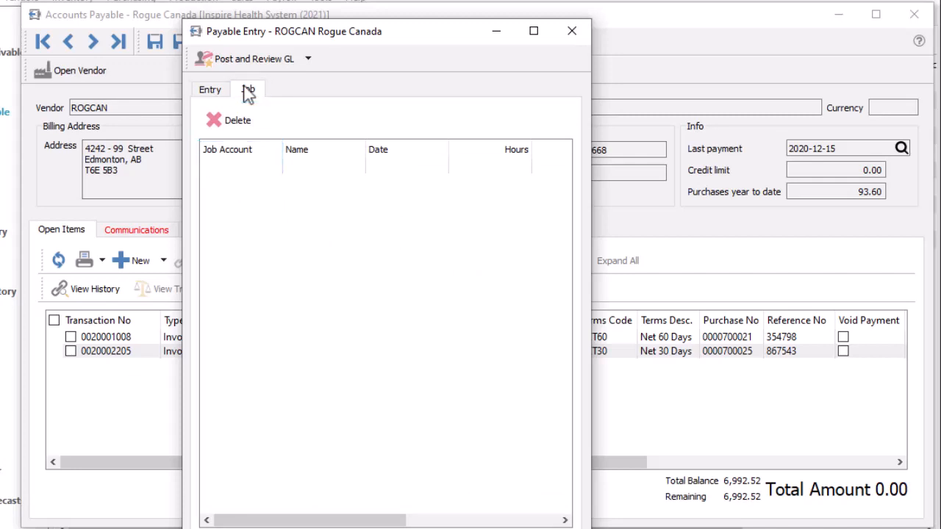
left_click(309, 60)
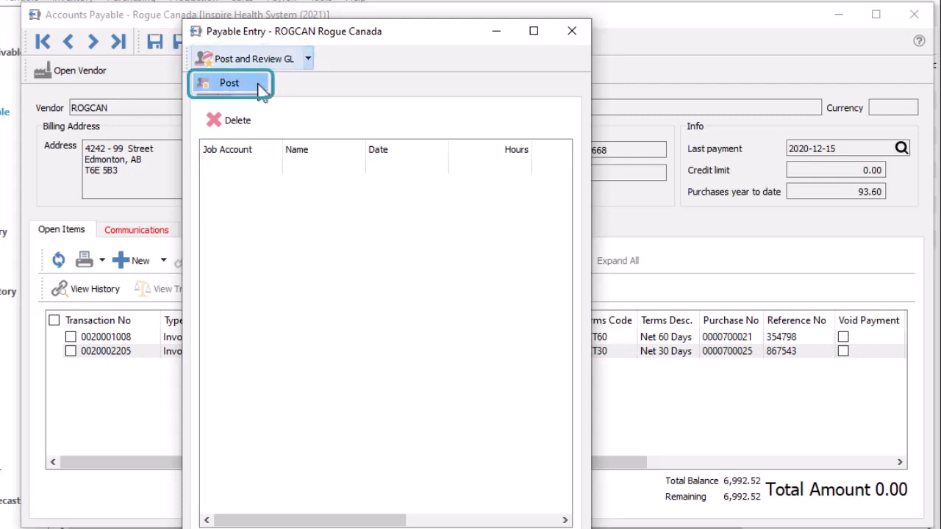
left_click(257, 64)
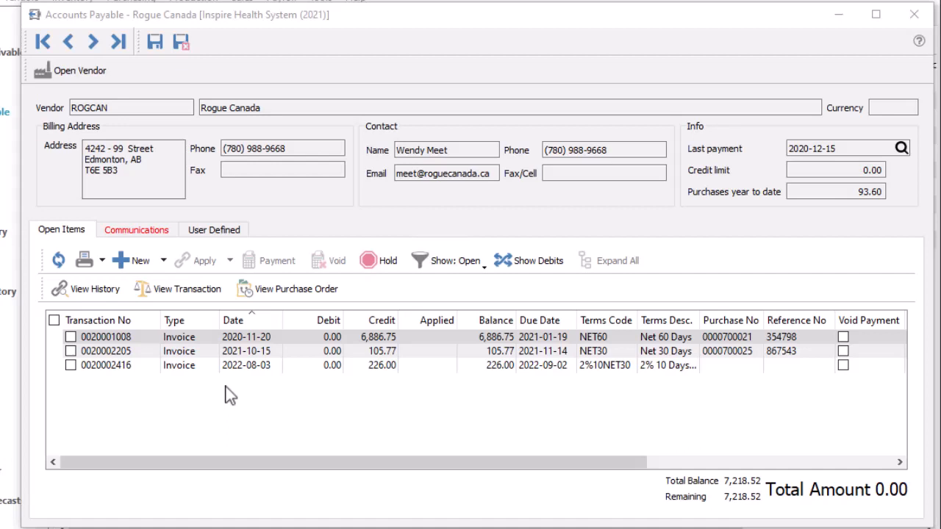
Start a payment for the invoices dated 2020-11-20 and 2022-08-03, with Check as the print option.
left_click(70, 337)
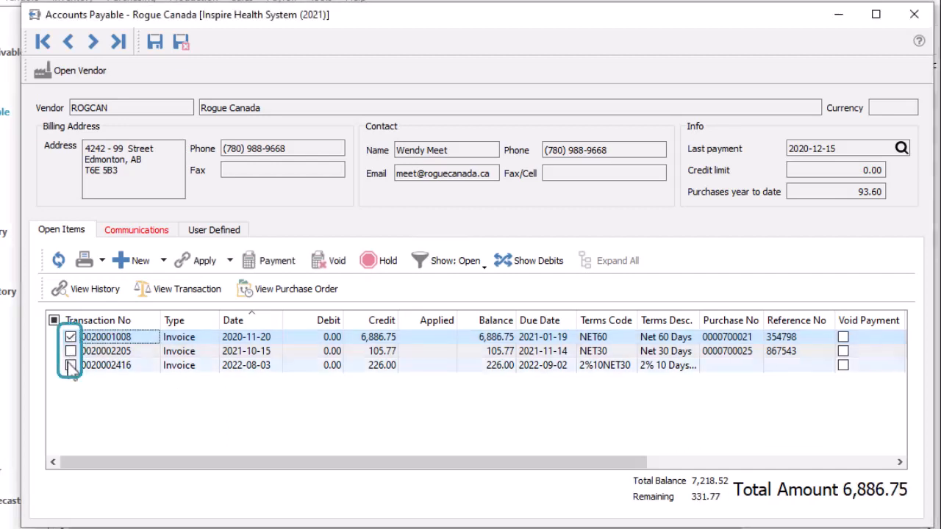
left_click(71, 366)
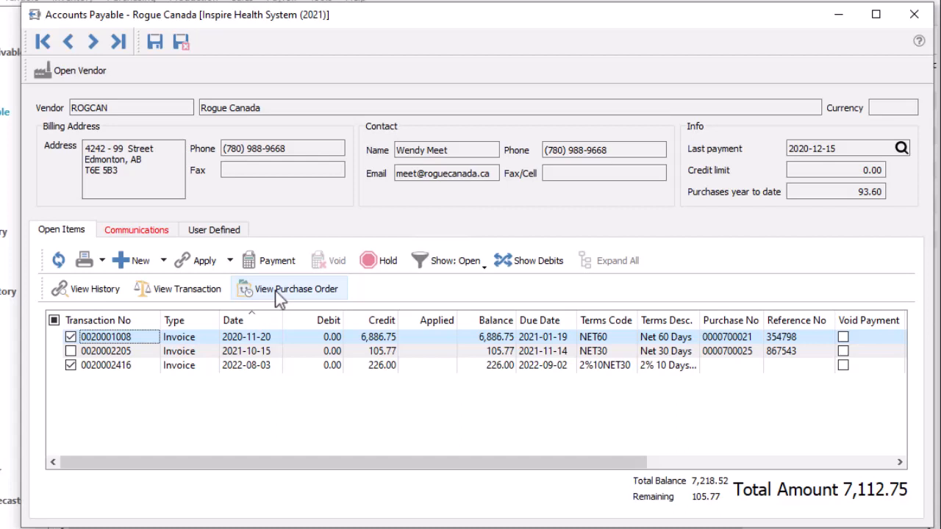
left_click(274, 267)
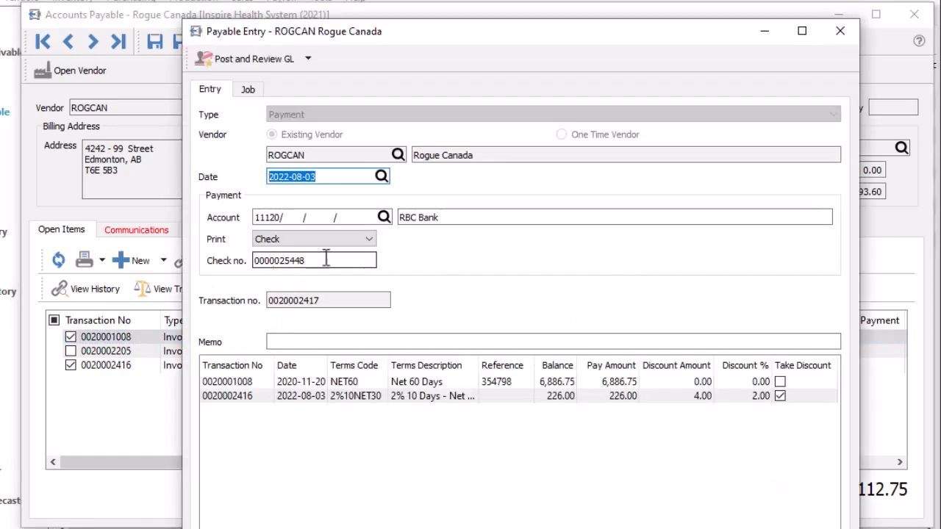
left_click(367, 243)
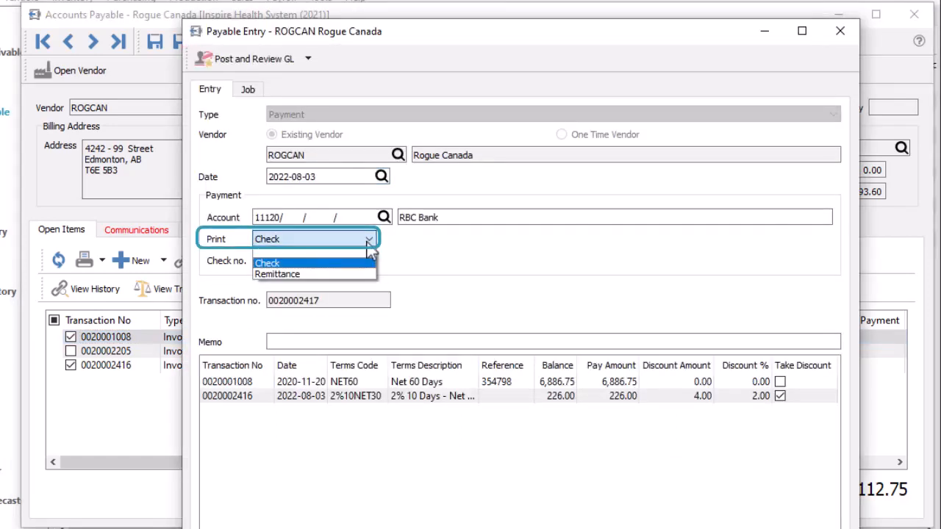
left_click(368, 244)
left_click(368, 261)
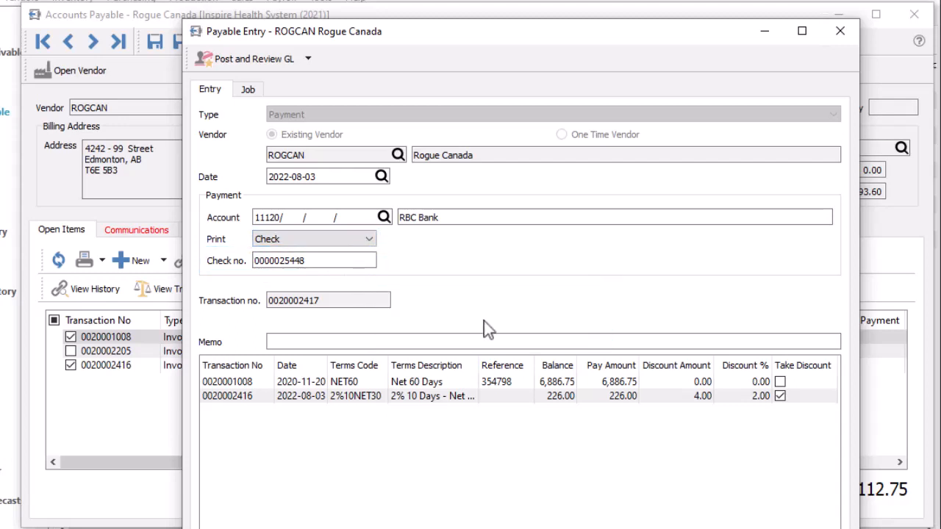
Set the 2020-11-20 invoice's pay amount to 1000 and keep the discount taken on the 2022-08-03 invoice.
left_click(607, 382)
type("1000")
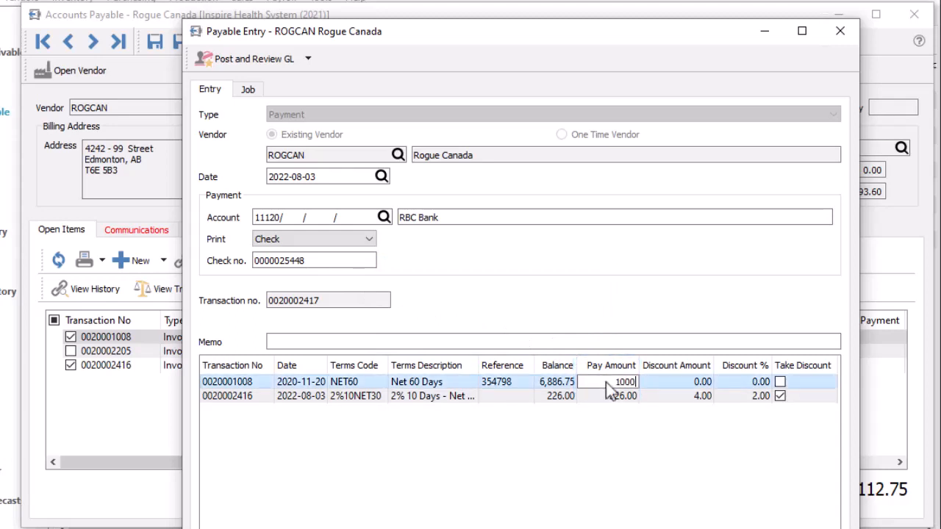
key("Tab")
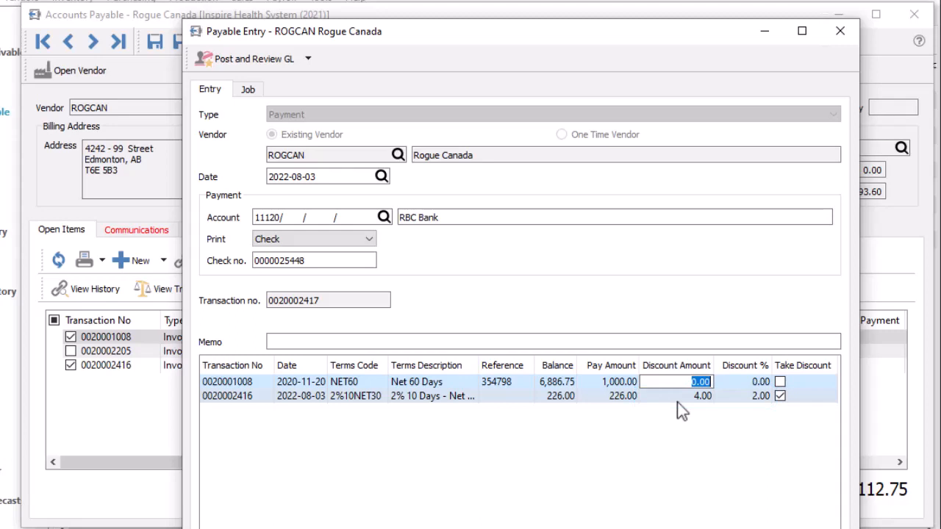
left_click(779, 397)
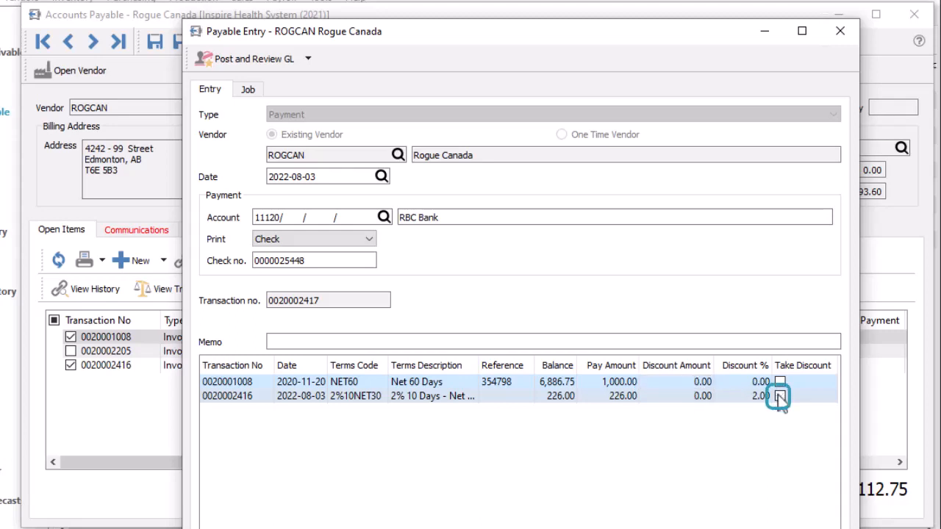
left_click(779, 397)
Post the payment with a GL review, skip the cheque report, and answer that the check printed successfully.
left_click(276, 64)
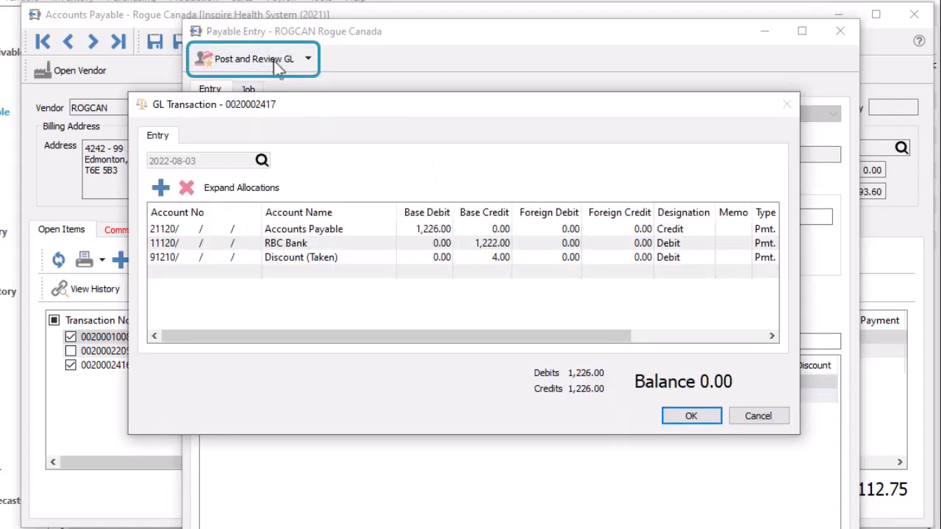
left_click(675, 417)
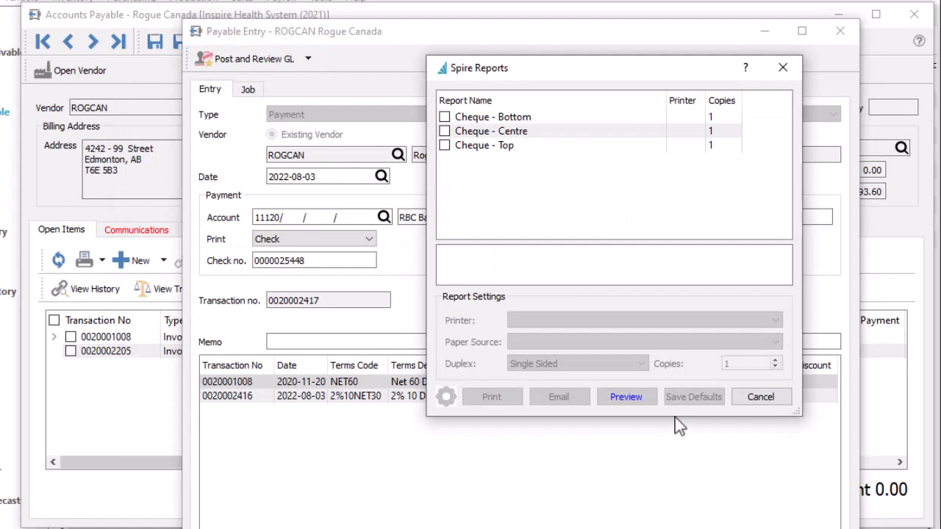
left_click(761, 398)
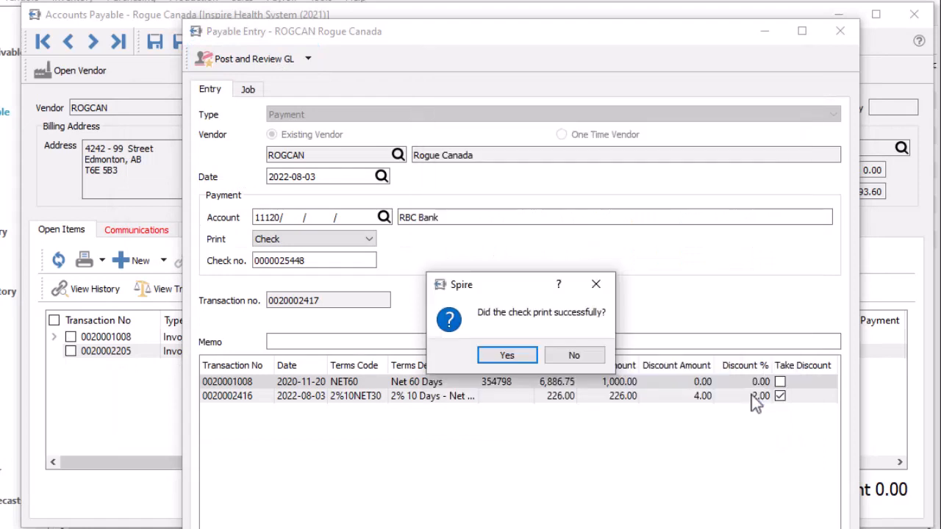
left_click(522, 358)
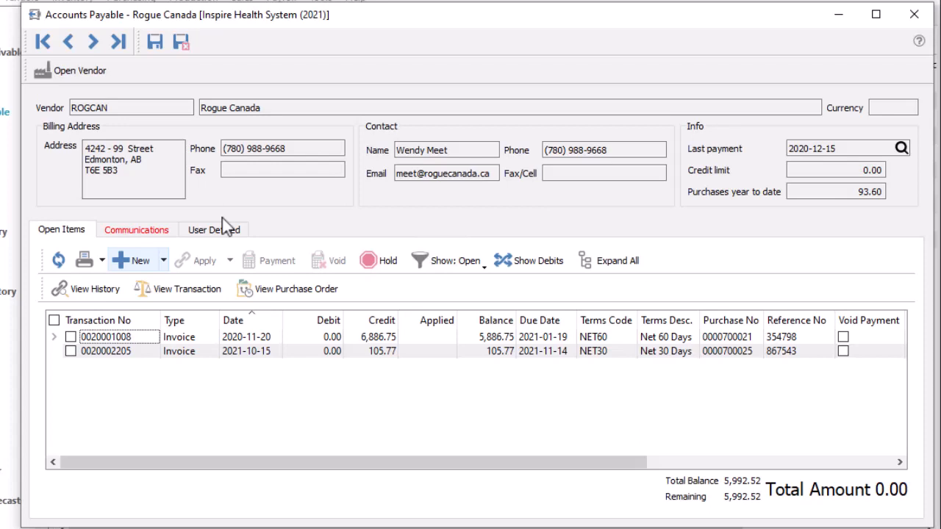
Create a standalone payment for the vendor with a total of 105.77 and post it with a GL review.
left_click(164, 260)
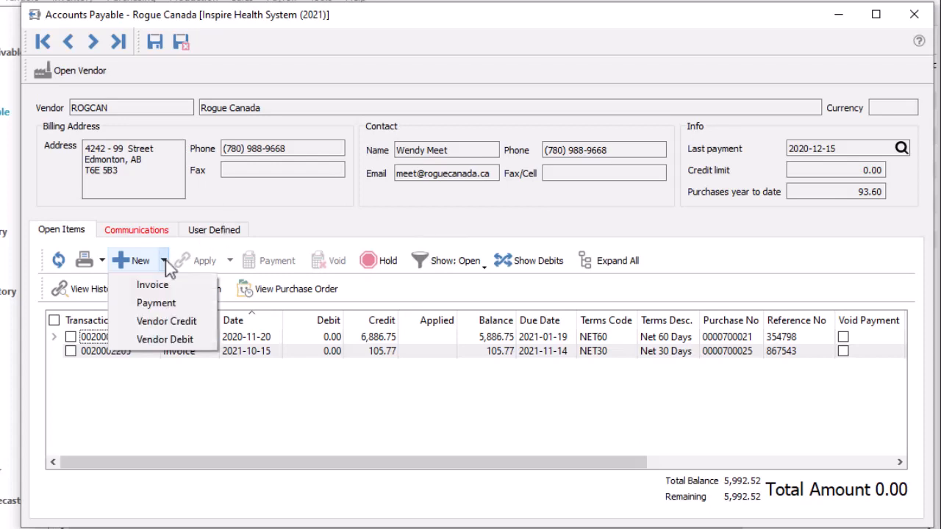
left_click(166, 304)
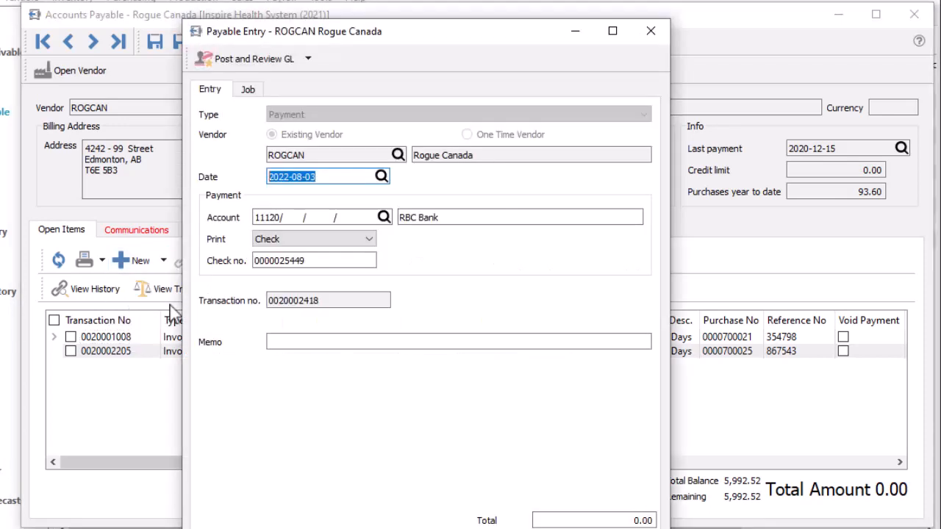
left_click(559, 520)
type("10")
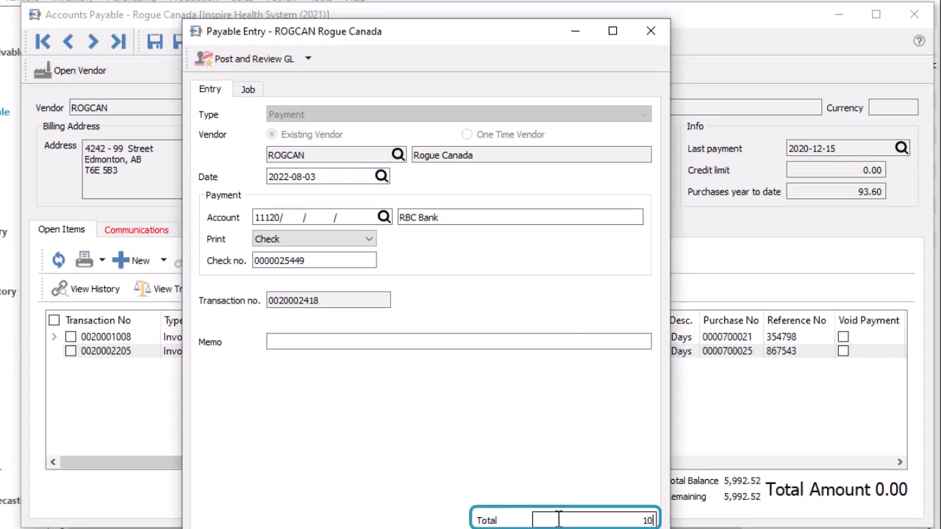
type("5.77")
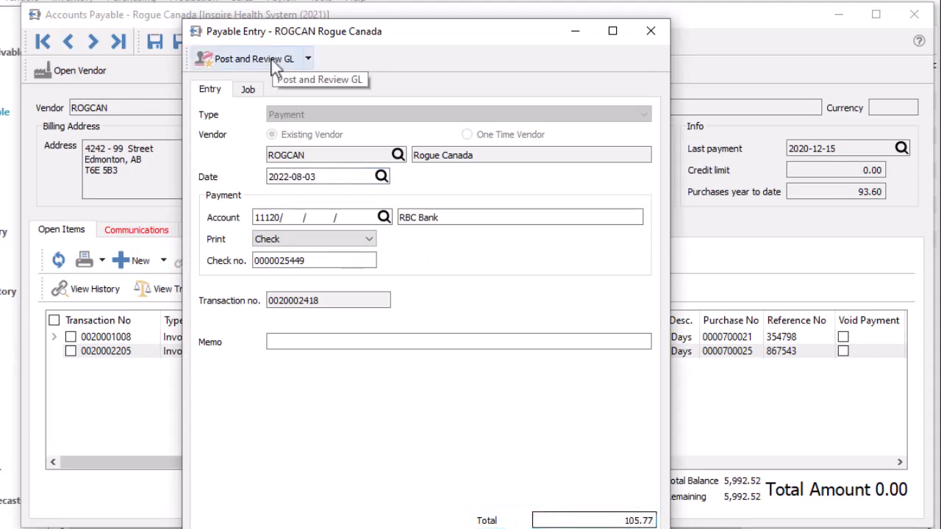
left_click(276, 65)
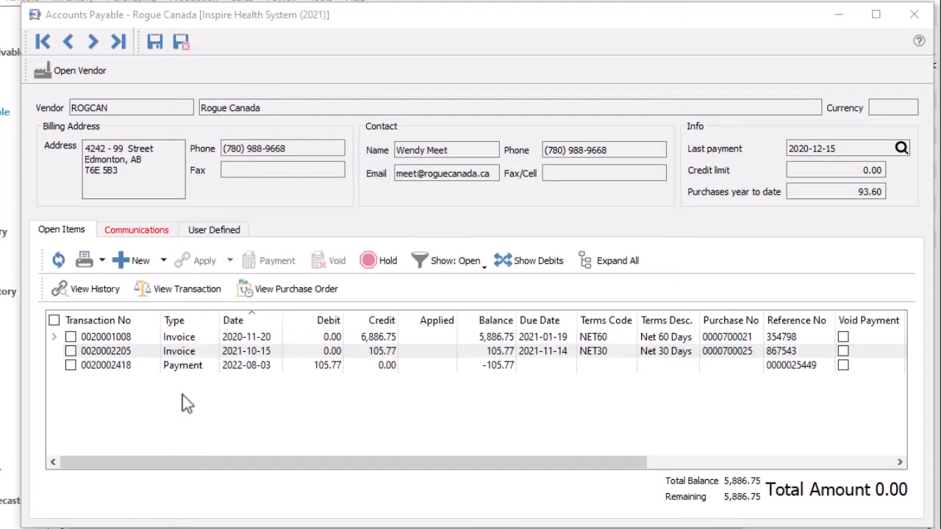
Apply the 2022-08-03 payment to the 2021-10-15 invoice.
left_click(70, 364)
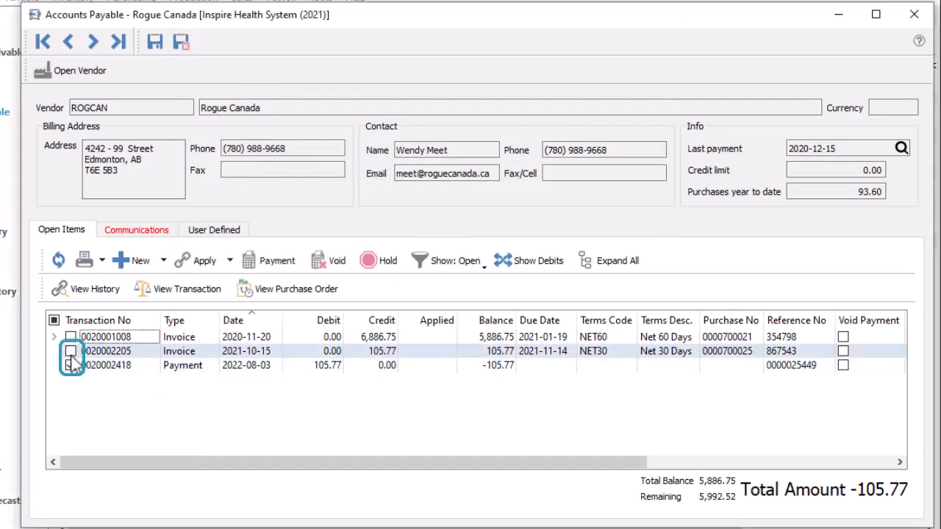
left_click(71, 351)
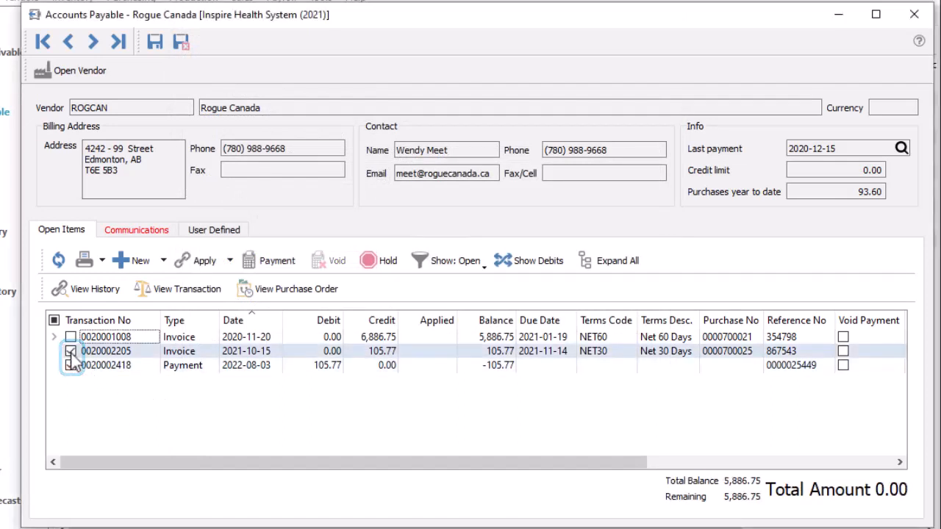
left_click(199, 262)
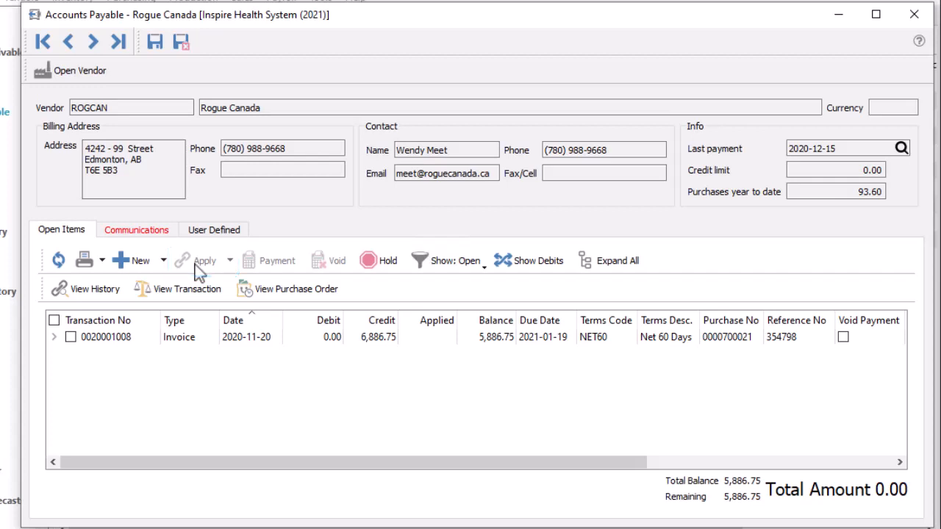
Select the 2020-11-20 invoice, expand the payment applied to it, and view the available apply options.
left_click(70, 338)
left_click(55, 338)
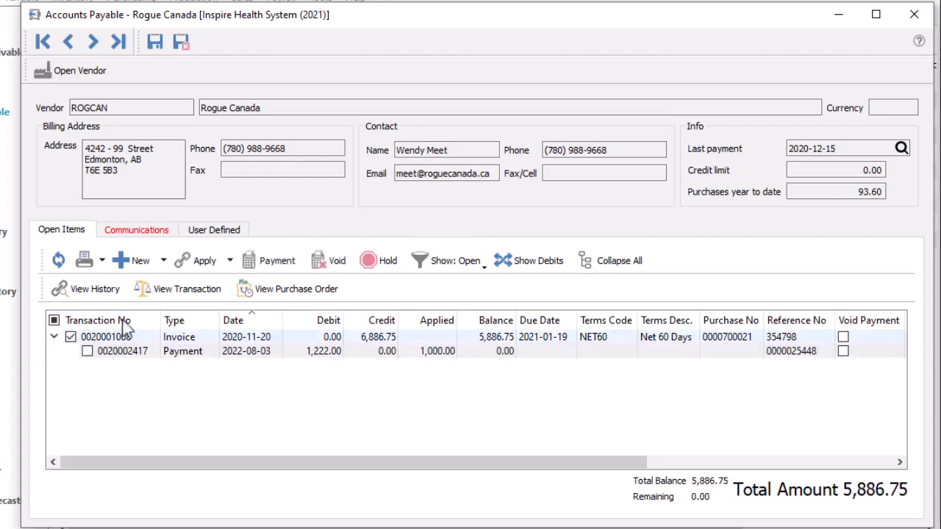
left_click(229, 261)
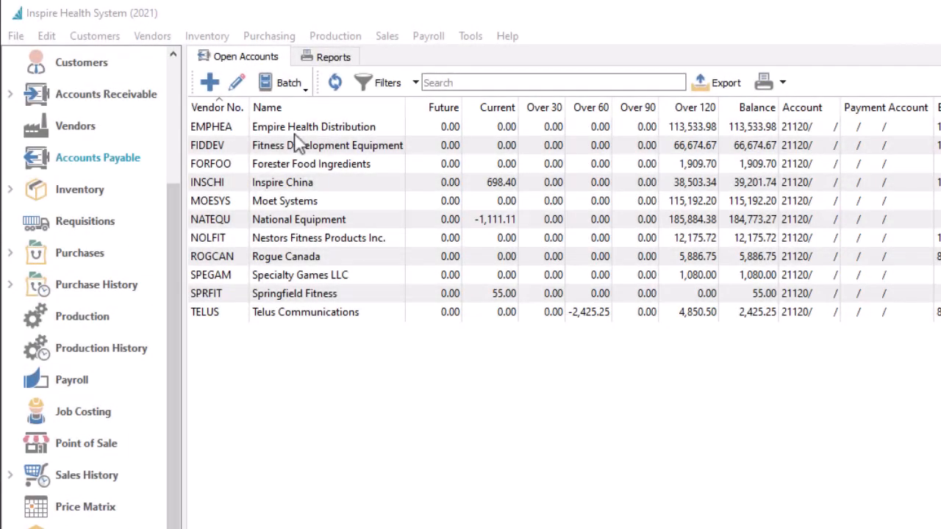
Start a new payable entry from the open accounts list for Rogue Canada and choose Vendor Credit as its type.
left_click(210, 82)
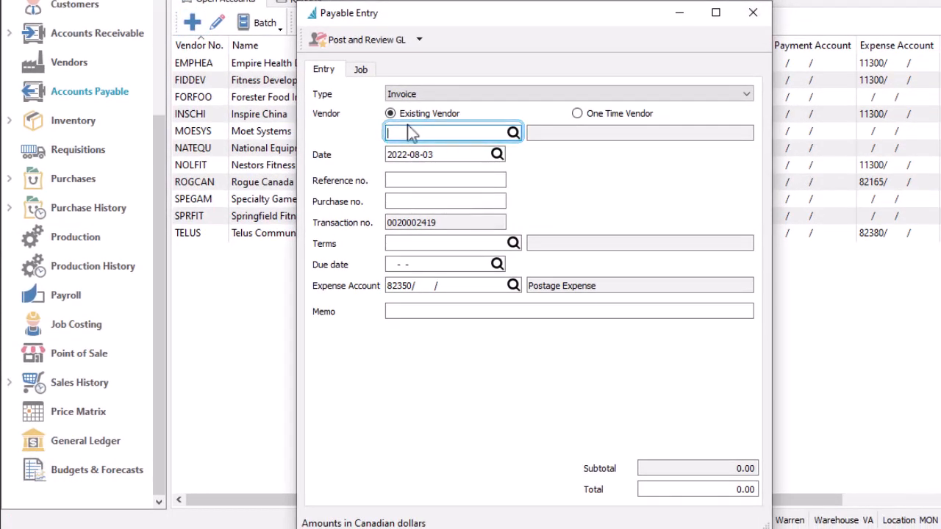
type("ROG")
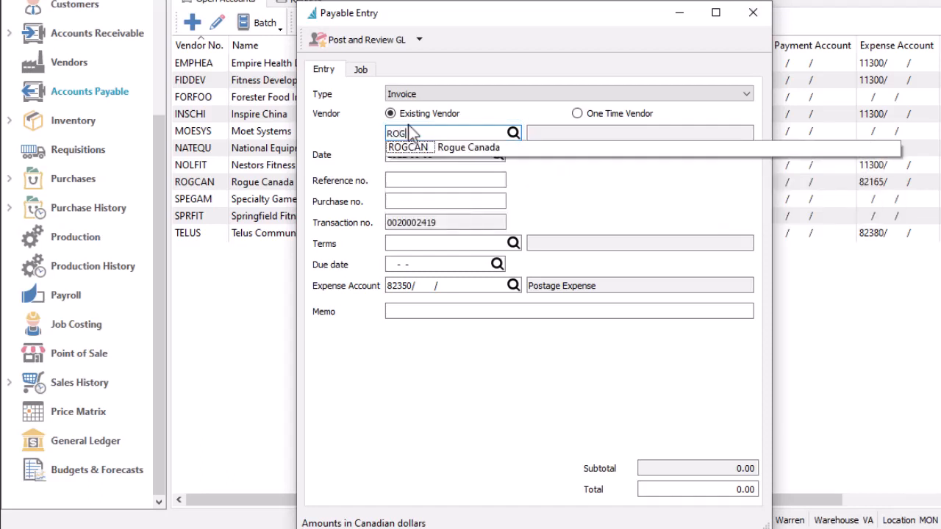
left_click(415, 148)
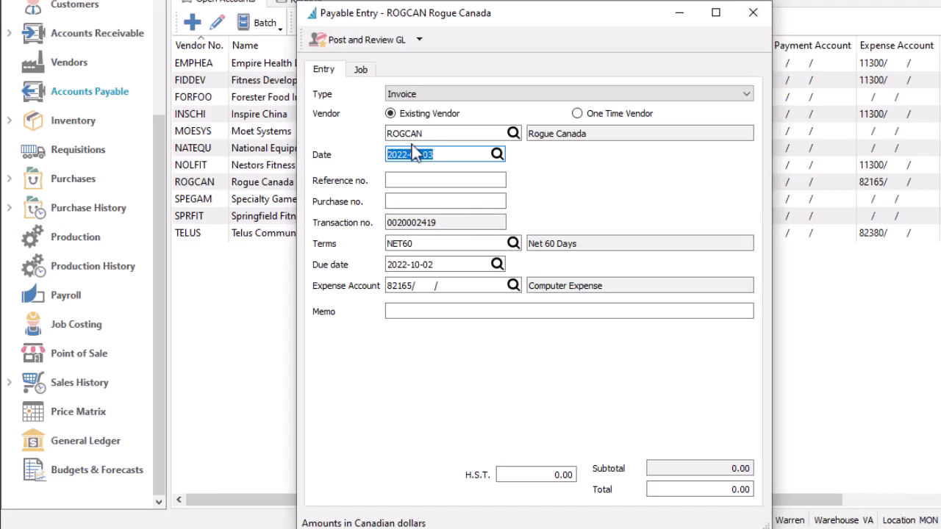
left_click(443, 99)
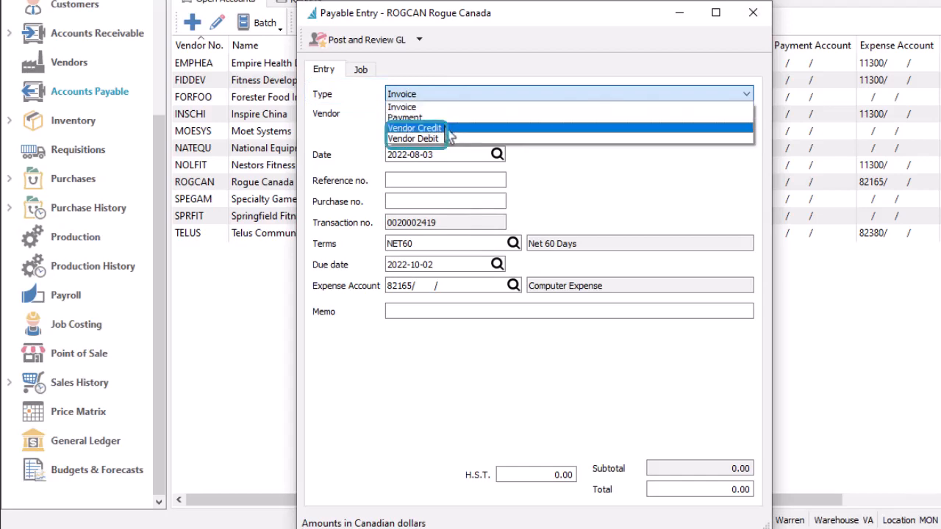
left_click(447, 130)
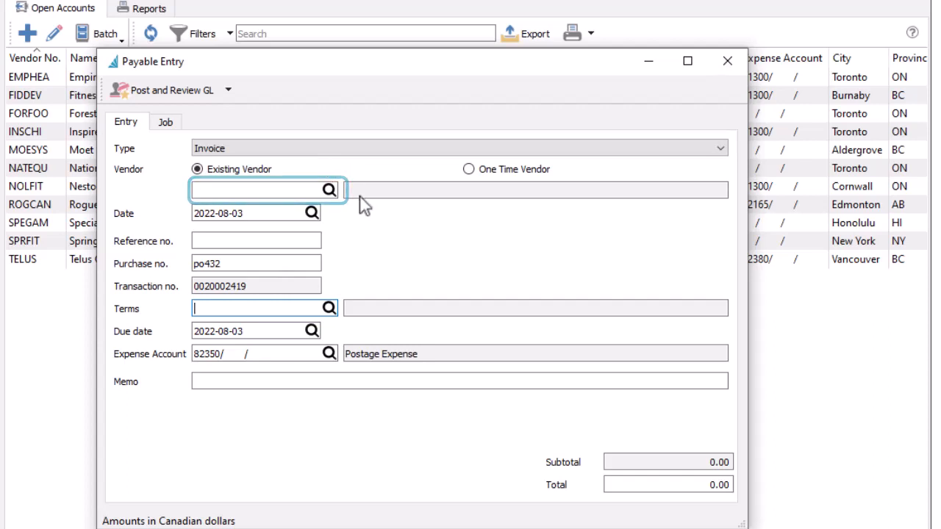
Switch the payable invoice to a one-time vendor and set its terms to COD.
left_click(469, 170)
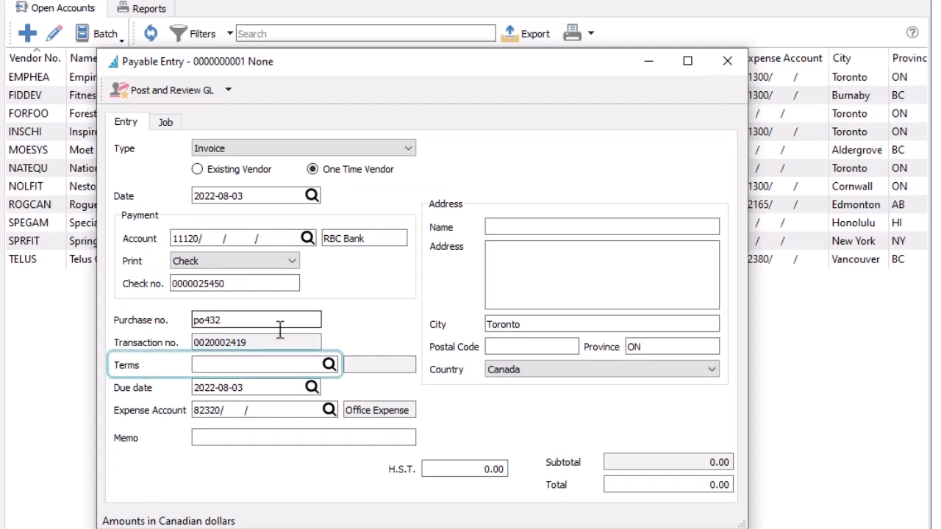
left_click(261, 362)
type("COD")
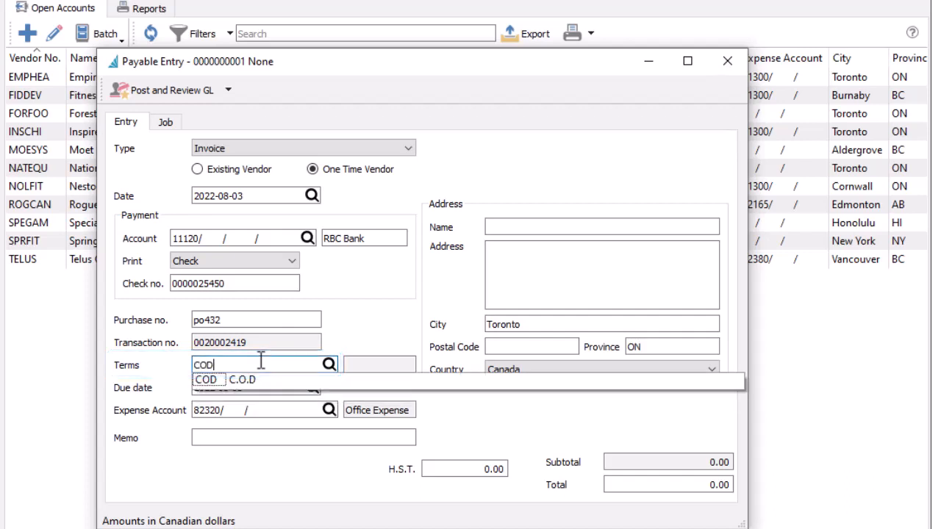
key("Tab")
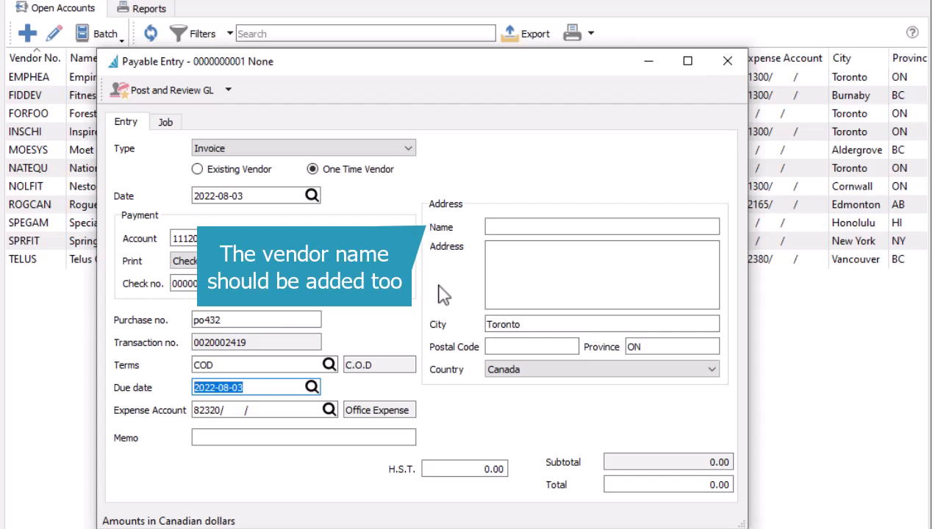
Set the one-time vendor invoice's total to 339.
left_click(625, 484)
type("33")
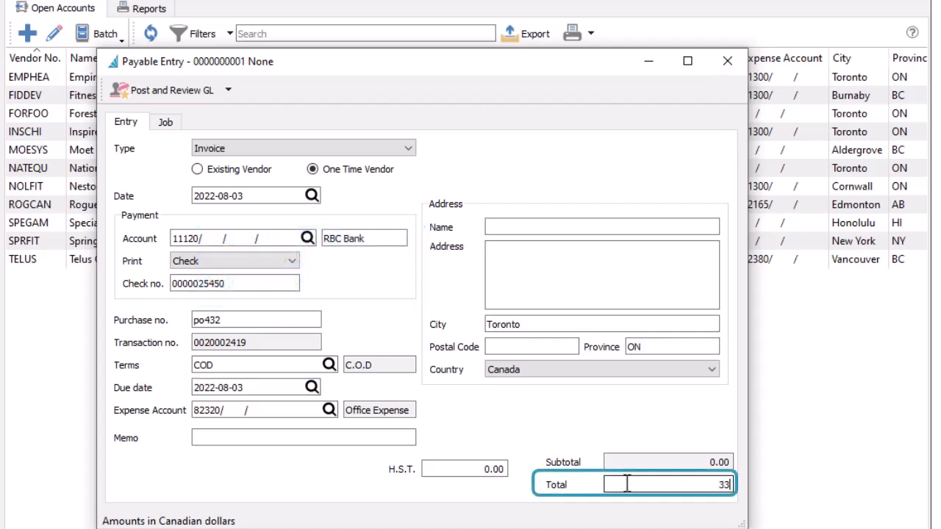
type("9")
key("Tab")
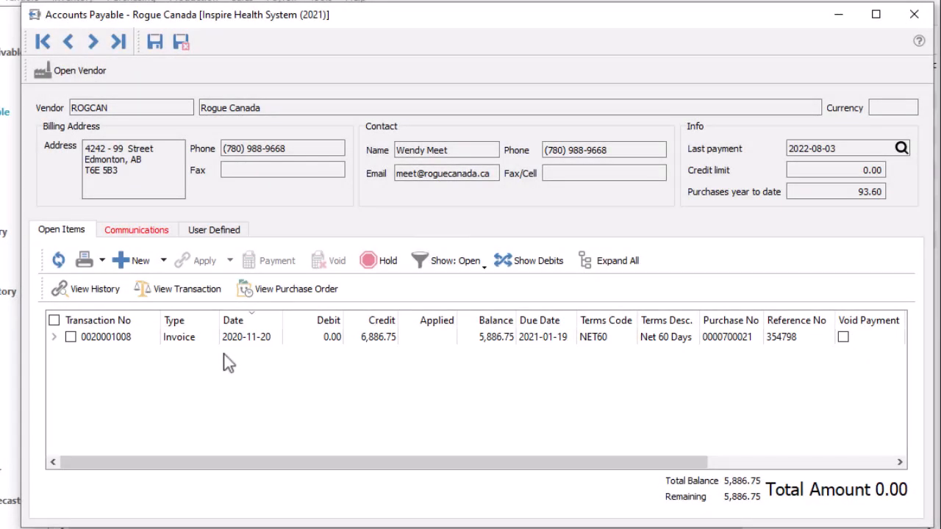
Show all of Rogue Canada's transactions since last fiscal year, grouped by debits with every entry expanded.
left_click(428, 271)
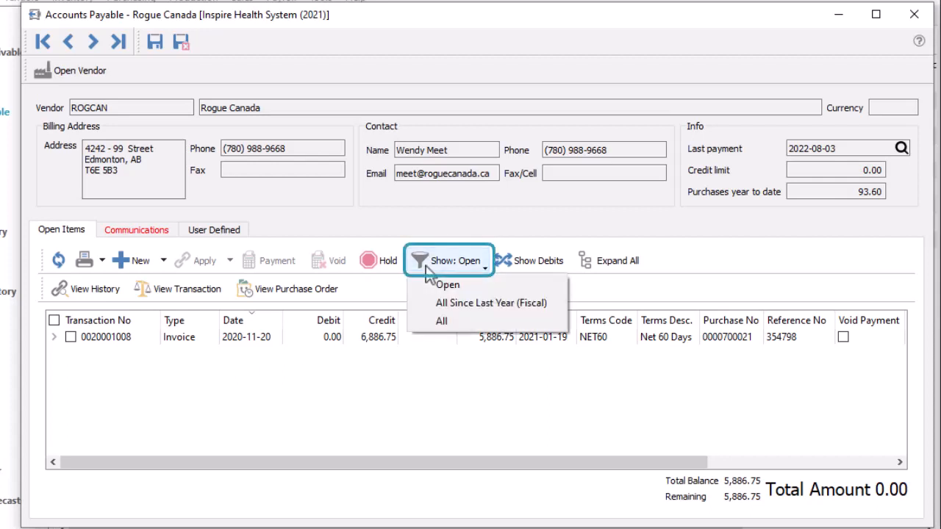
left_click(422, 304)
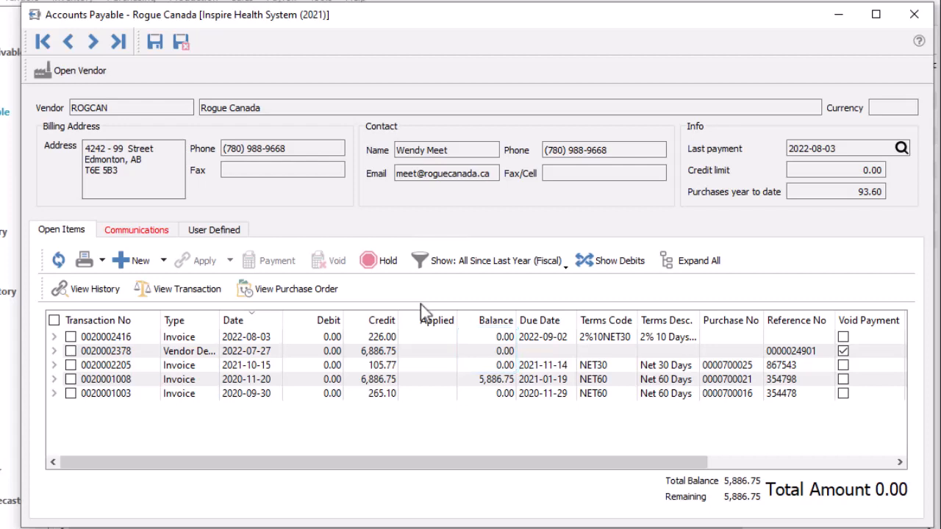
left_click(54, 337)
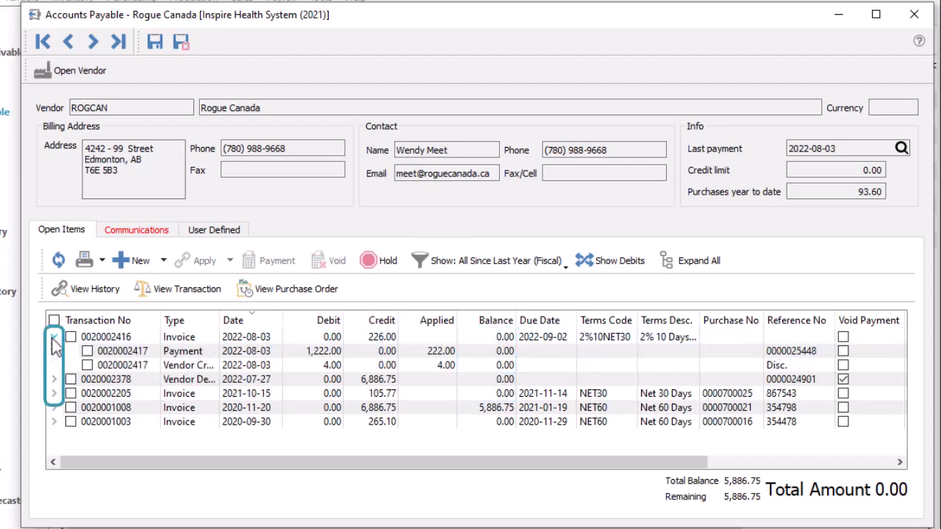
left_click(676, 264)
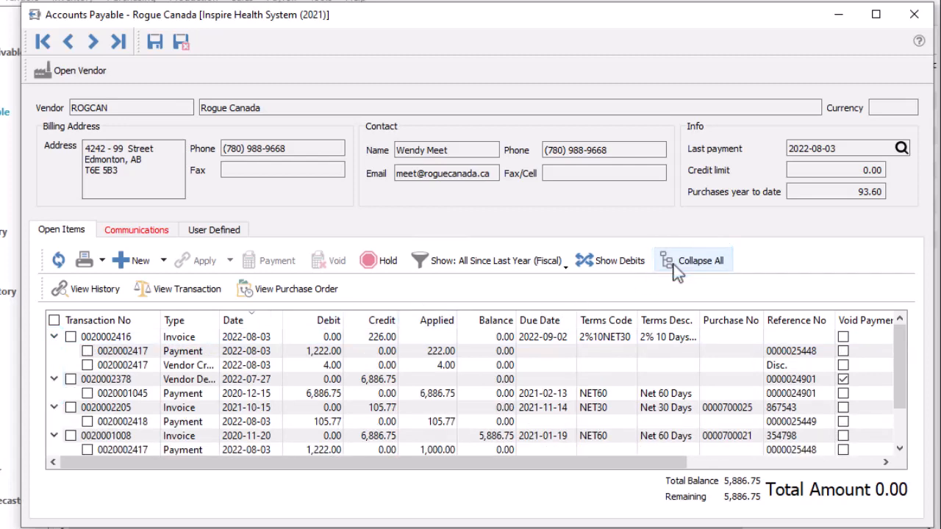
left_click(619, 264)
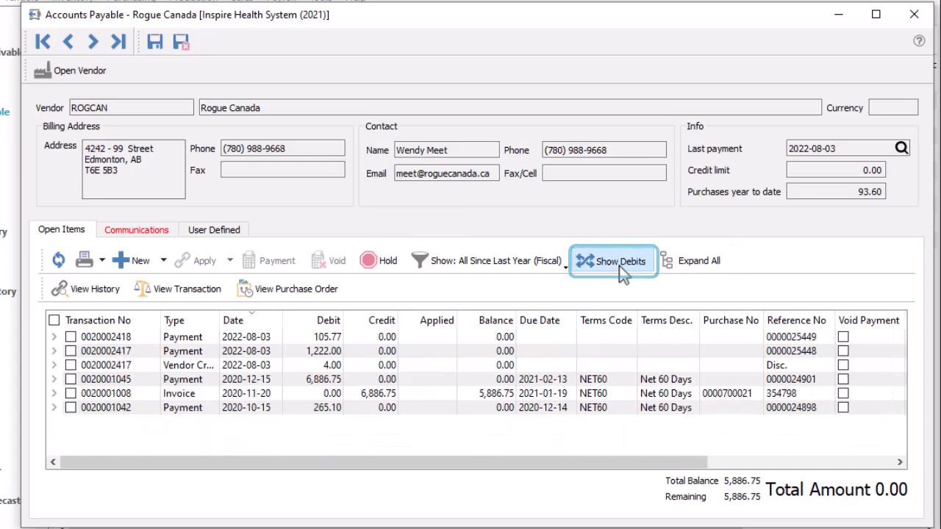
left_click(672, 266)
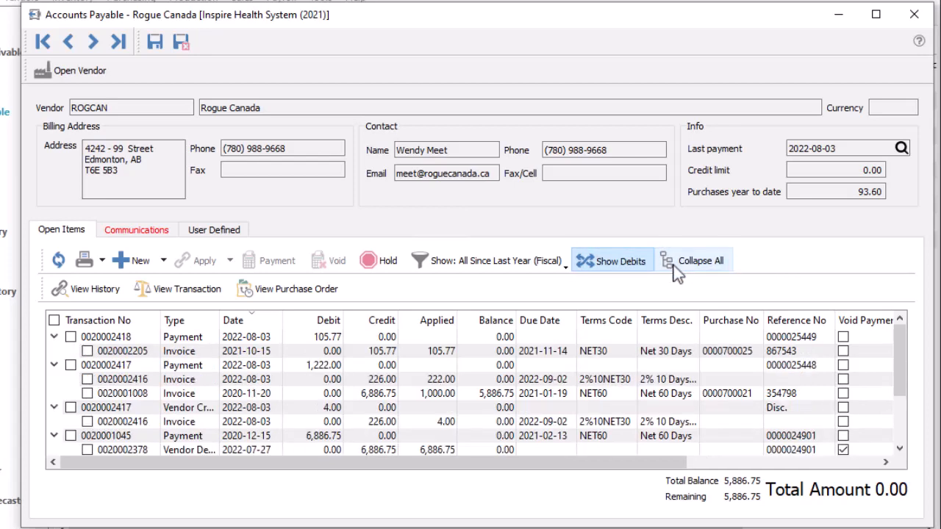
View the transaction history of the 105.77 payment, check its user action dates, and close the history.
left_click(145, 341)
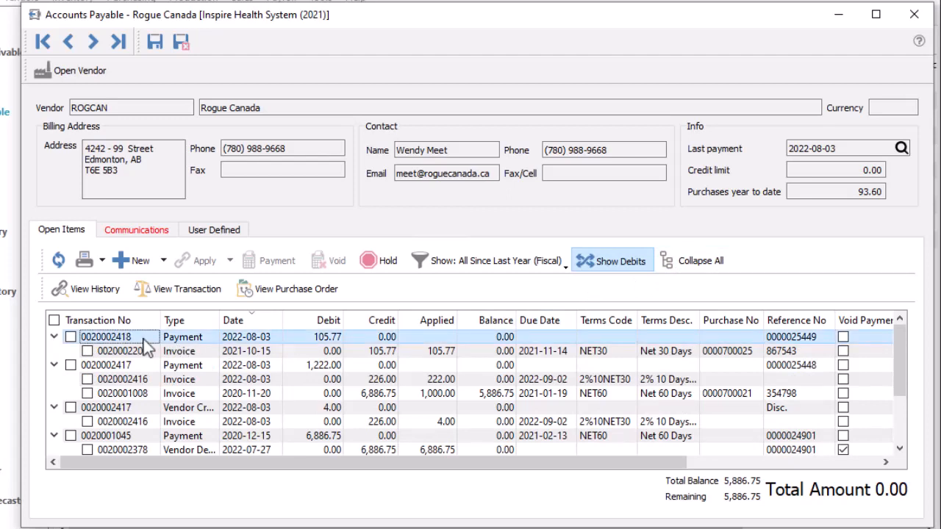
left_click(109, 296)
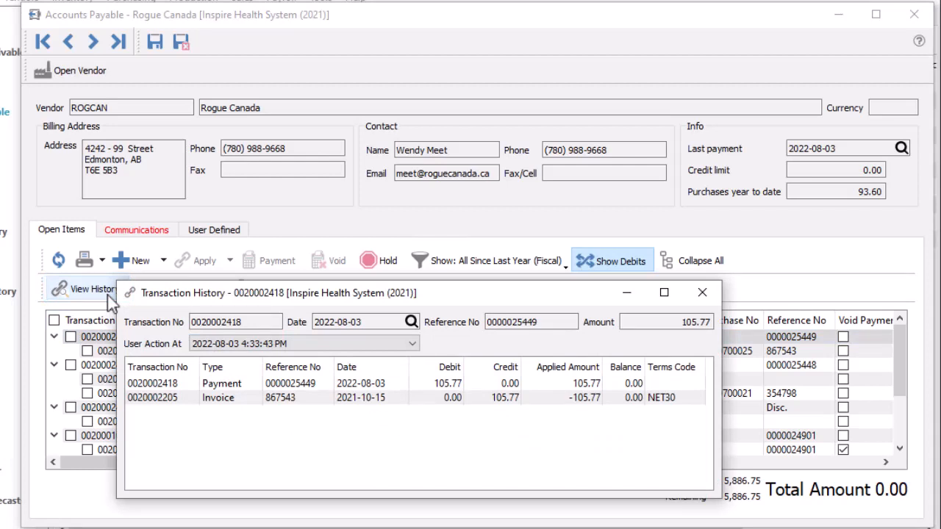
left_click(311, 345)
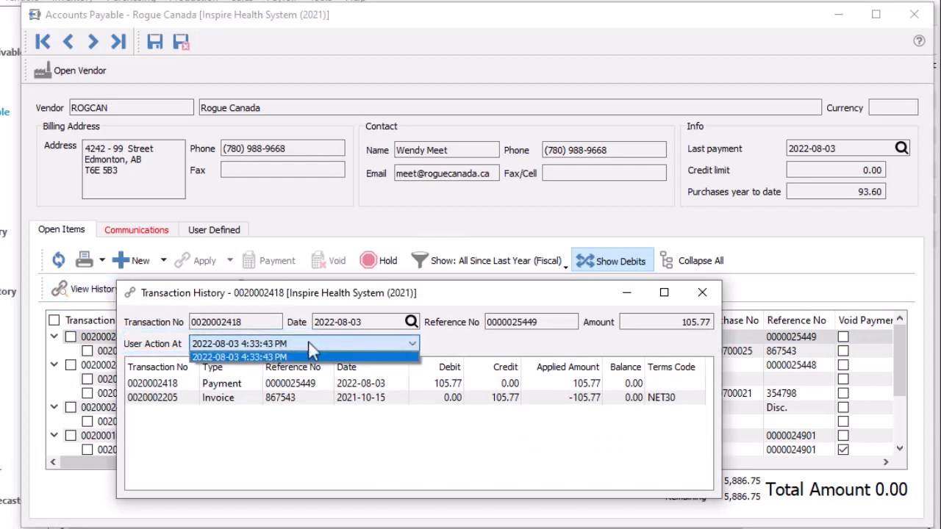
left_click(703, 294)
left_click(702, 294)
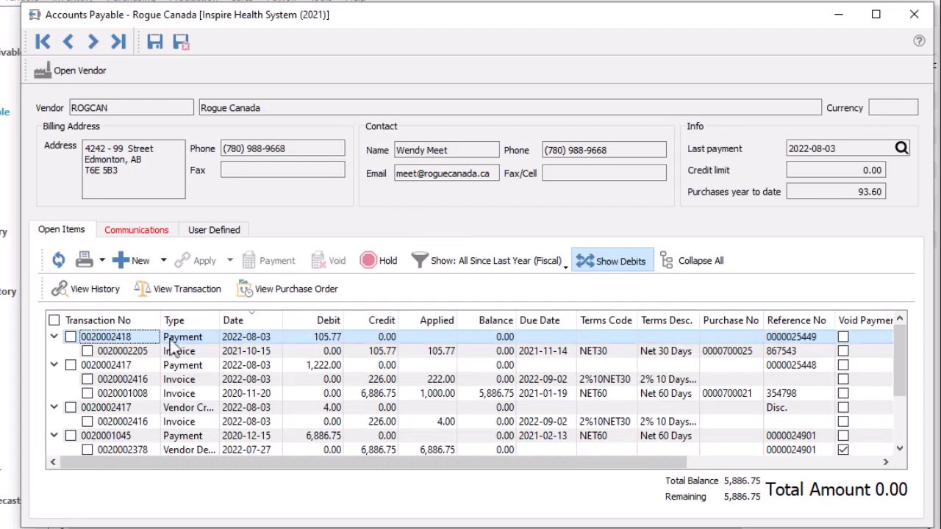
Void the 105.77 payment dated 2022-08-03 and select the 2021-10-15 invoice it had paid.
left_click(71, 338)
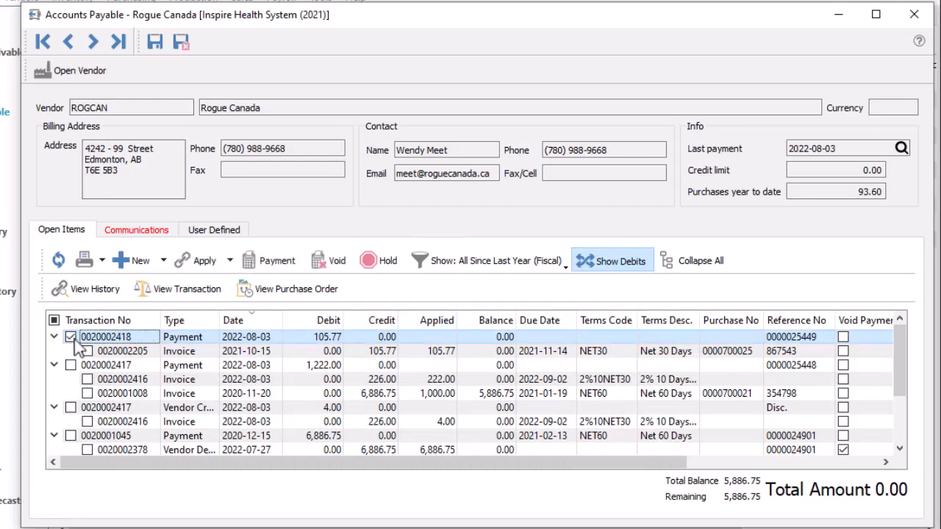
left_click(323, 265)
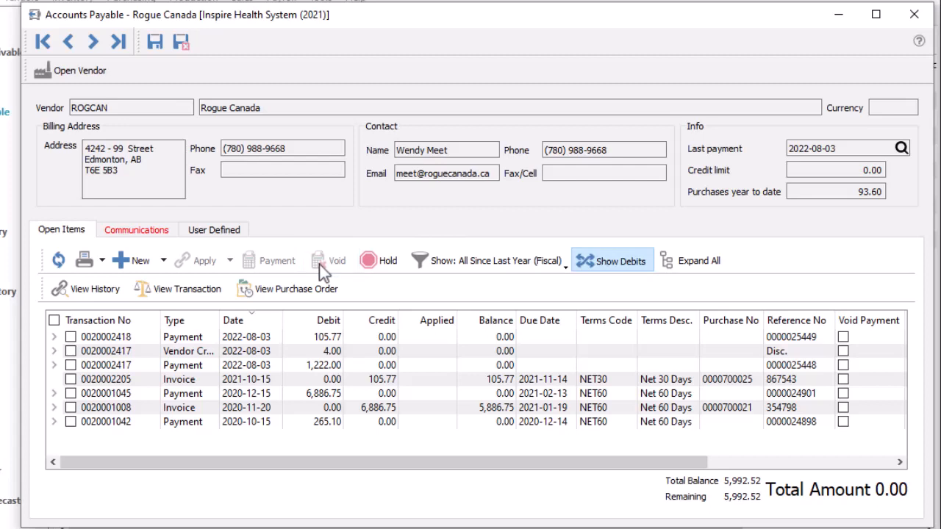
left_click(206, 382)
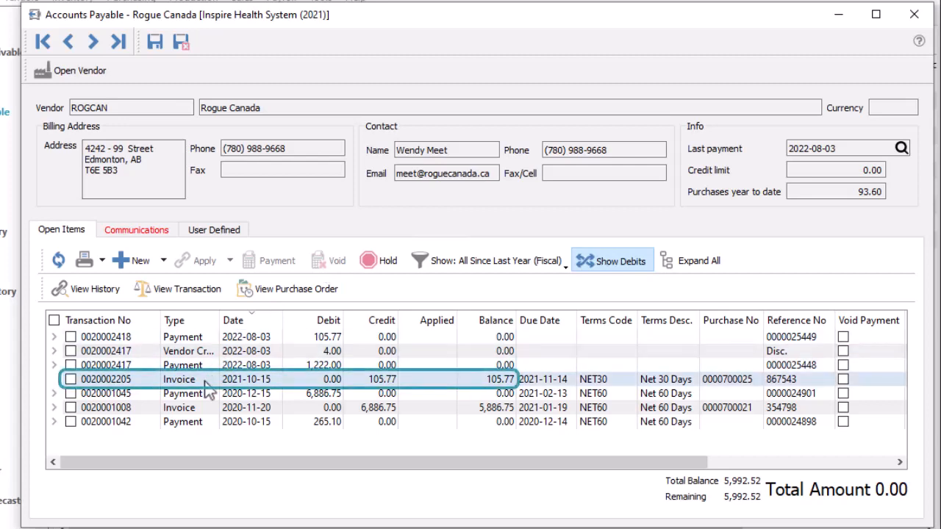